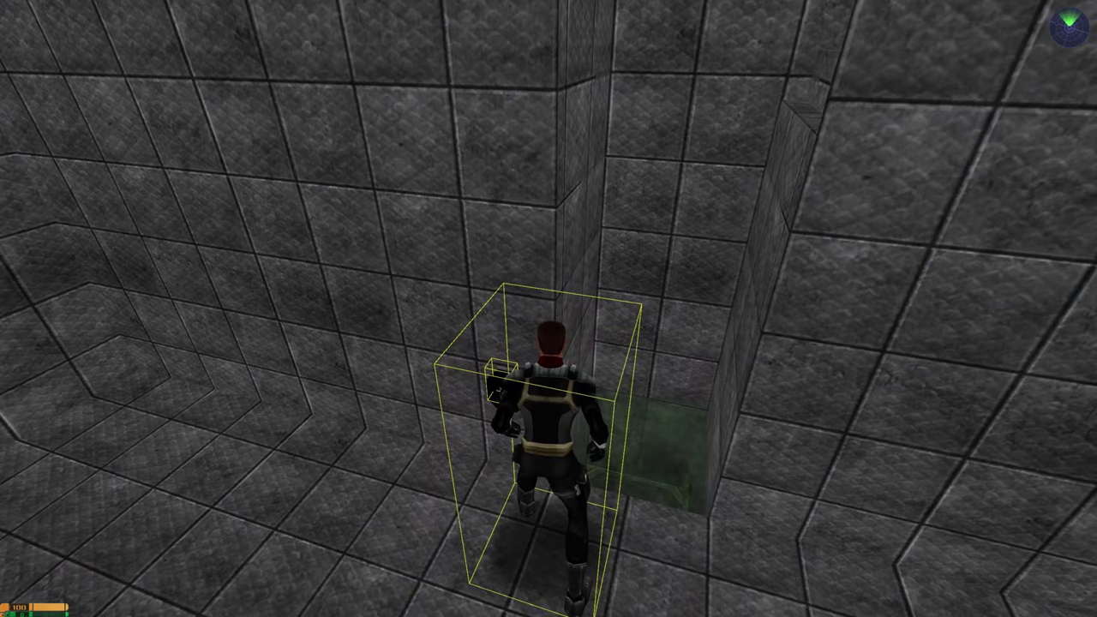
pyautogui.press('d')
pyautogui.press('w')
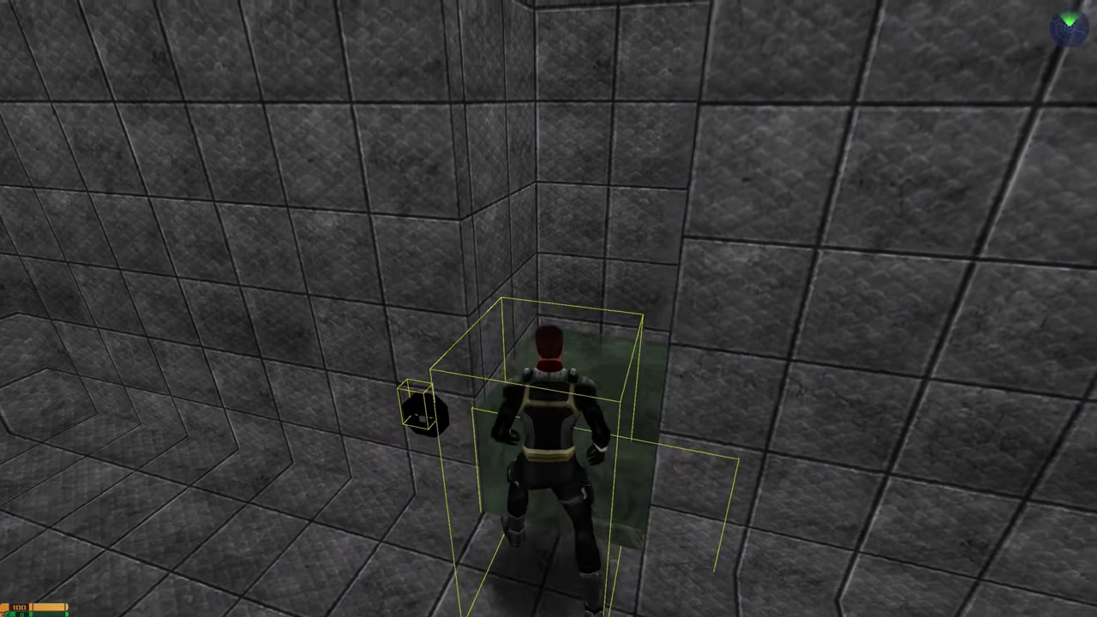
pyautogui.press('w')
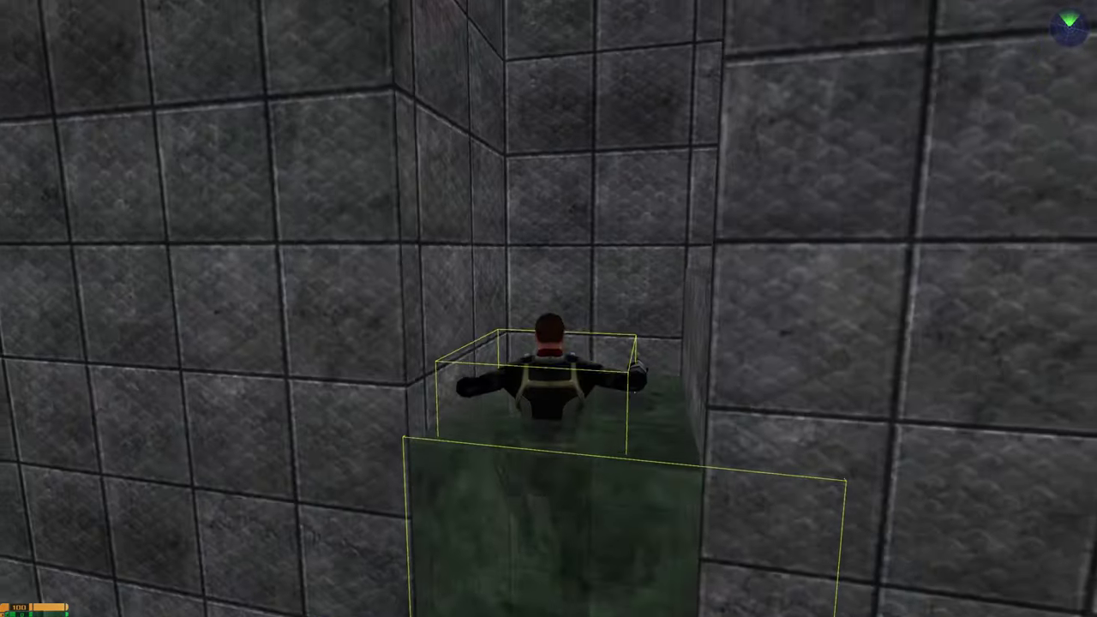
pyautogui.press('space')
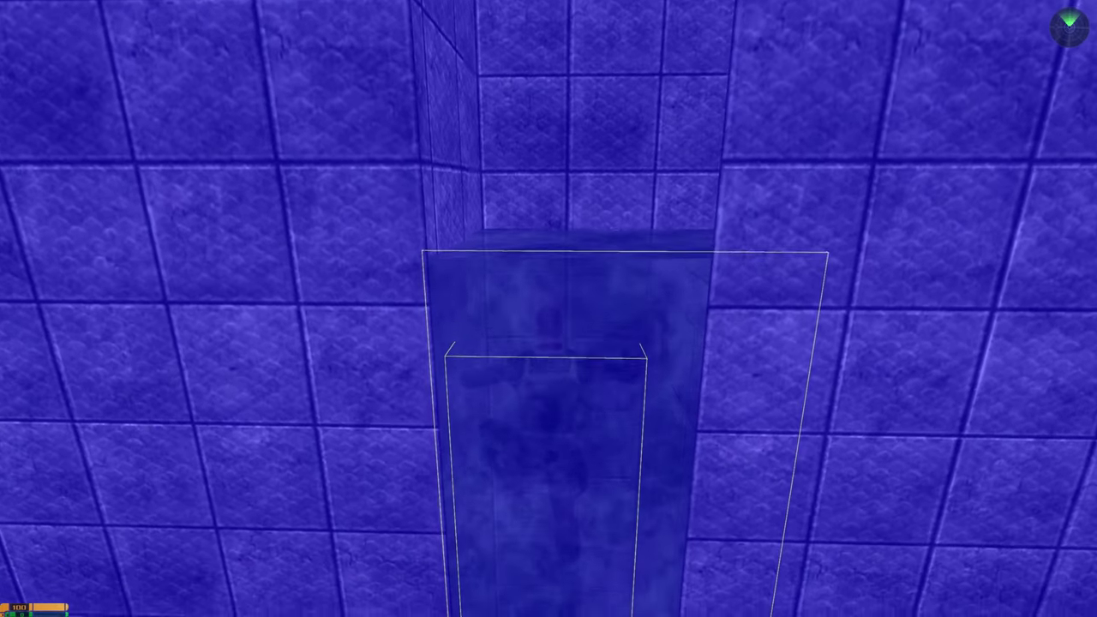
pyautogui.press('space')
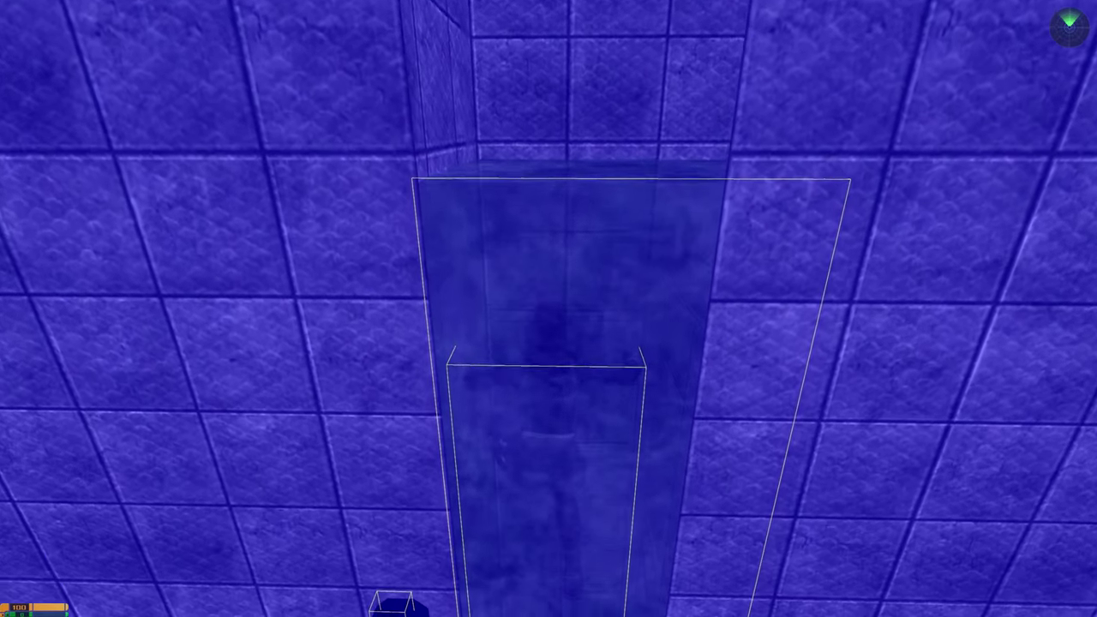
pyautogui.press('s')
pyautogui.press('a')
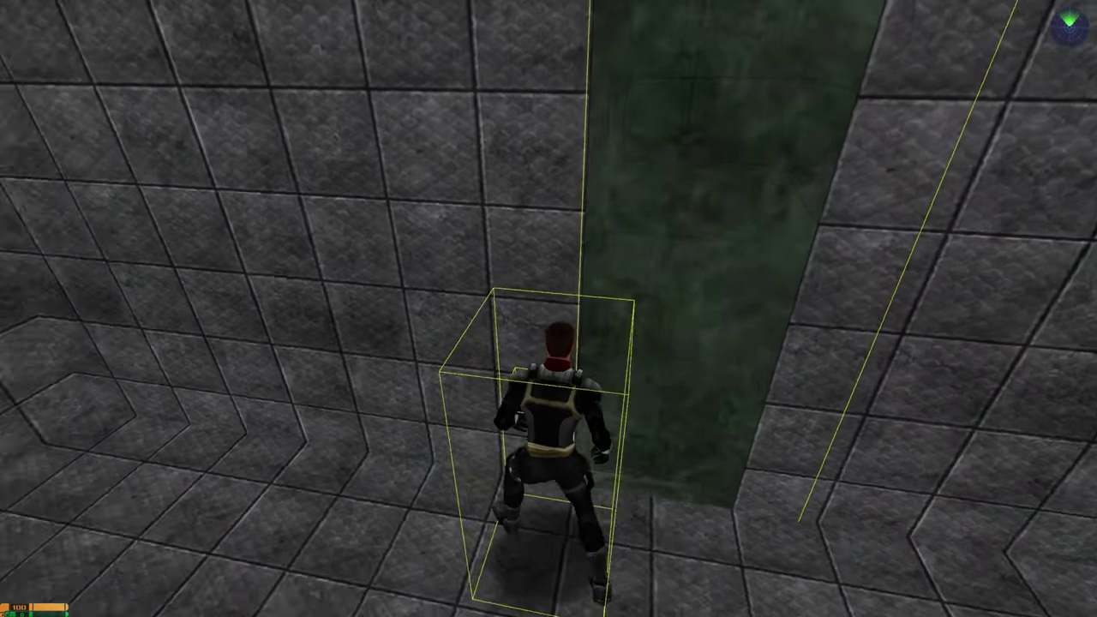
pyautogui.press('d')
pyautogui.press('a')
pyautogui.press('w')
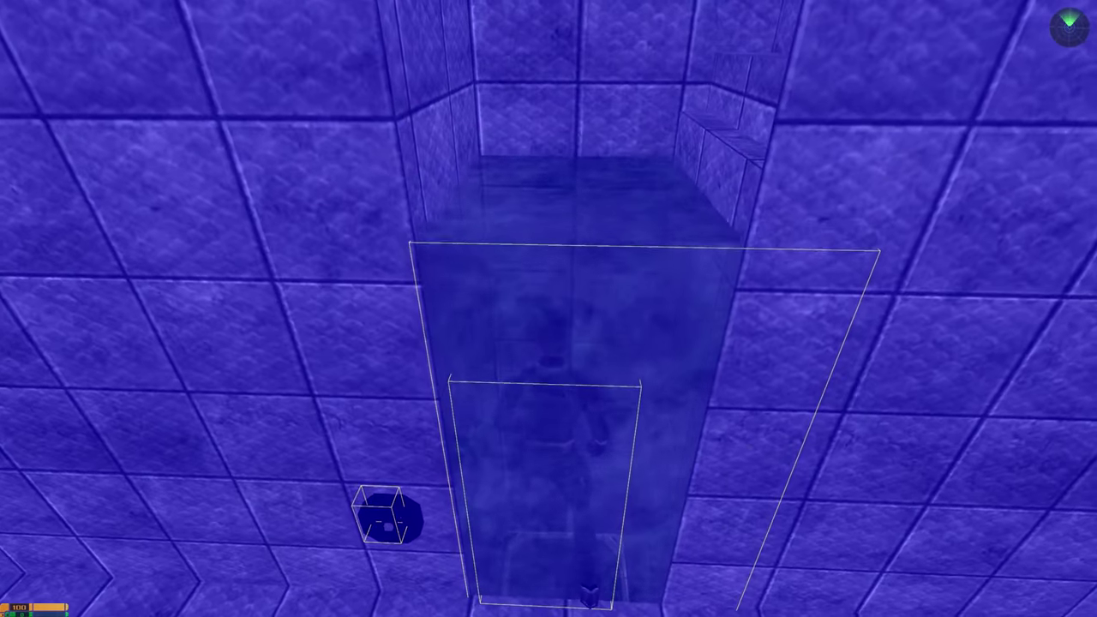
pyautogui.press('space')
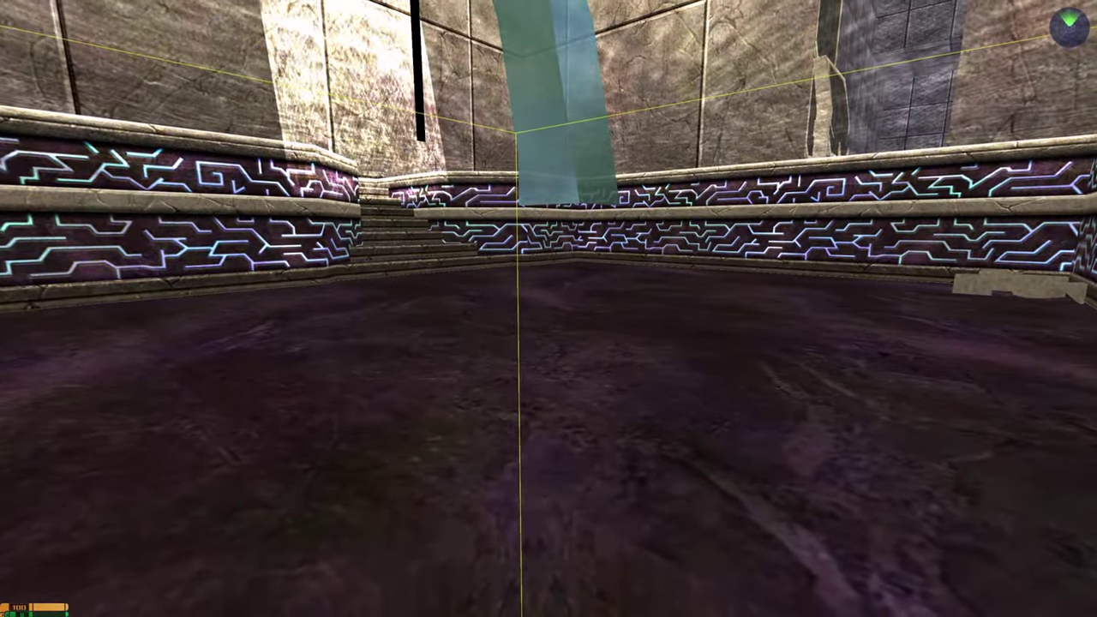
pyautogui.press('v')
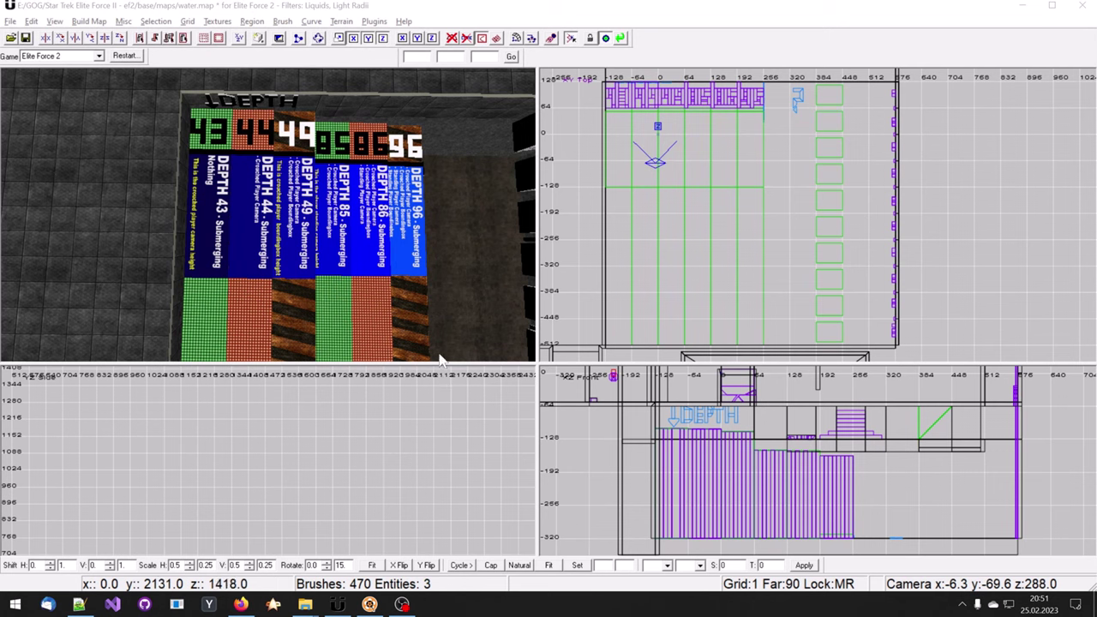
# Step: Select the water brushes labelled depth 43, 44, 49 and 85 in the 3D view
pyautogui.keyDown('shift'); pyautogui.click(216, 200); pyautogui.keyUp('shift')
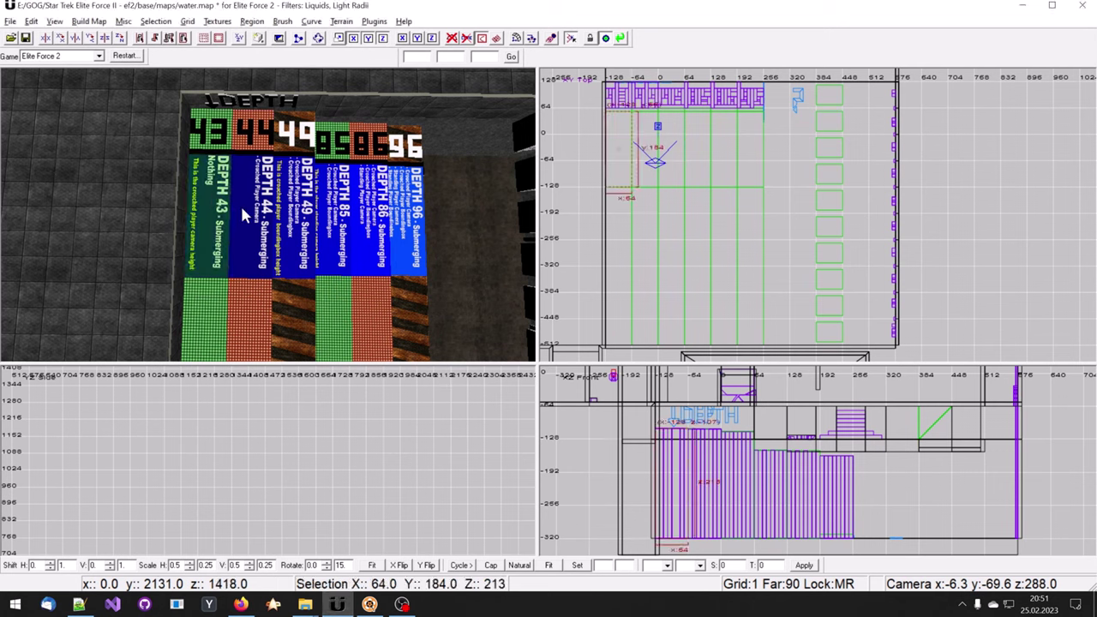
pyautogui.keyDown('shift'); pyautogui.click(248, 215); pyautogui.keyUp('shift')
pyautogui.keyDown('shift'); pyautogui.click(297, 221); pyautogui.keyUp('shift')
pyautogui.keyDown('shift'); pyautogui.click(348, 231); pyautogui.keyUp('shift')
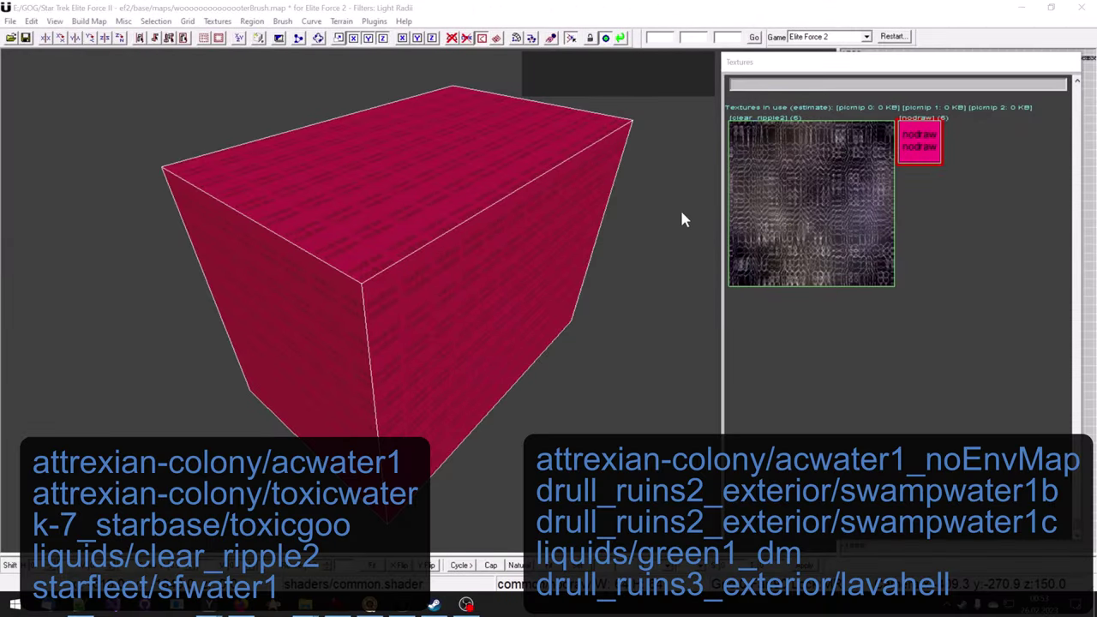
# Step: Texture the whole box-shaped water brush with nodraw, and its upper face with liquids/clear_ripple2
pyautogui.click(917, 148)
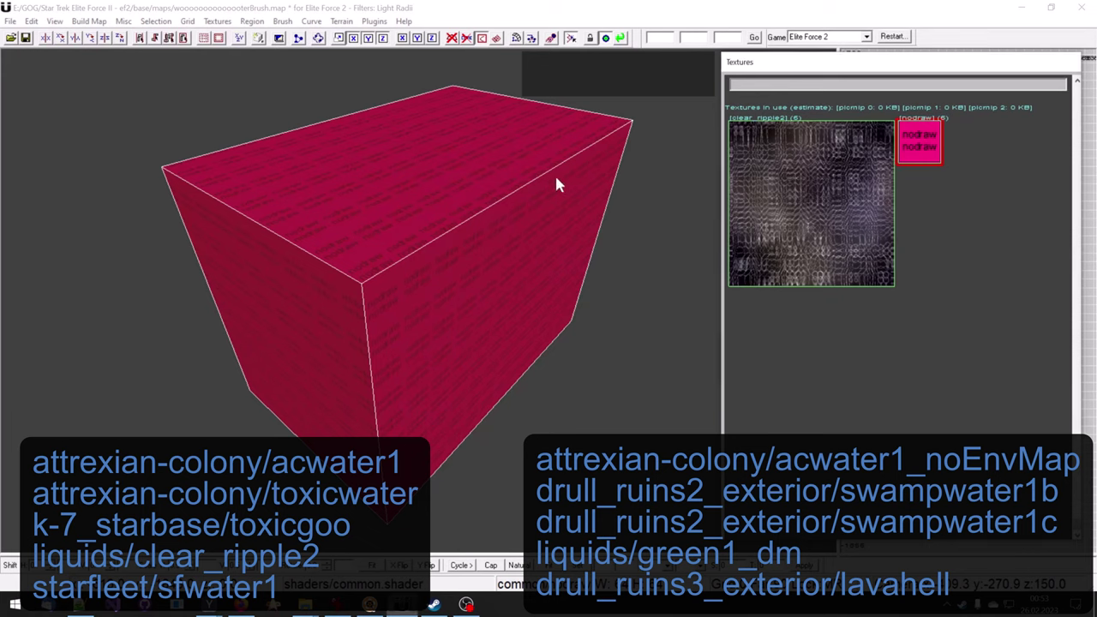
pyautogui.press('Escape')
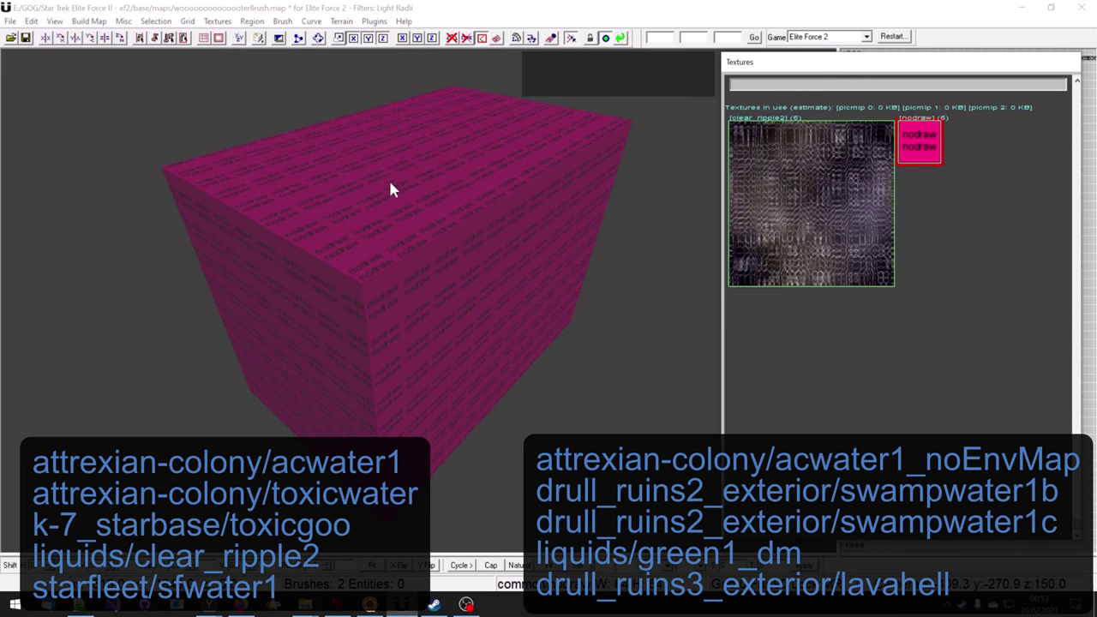
pyautogui.keyDown('ctrl'); pyautogui.keyDown('shift'); pyautogui.click(390, 183); pyautogui.keyUp('shift'); pyautogui.keyUp('ctrl')
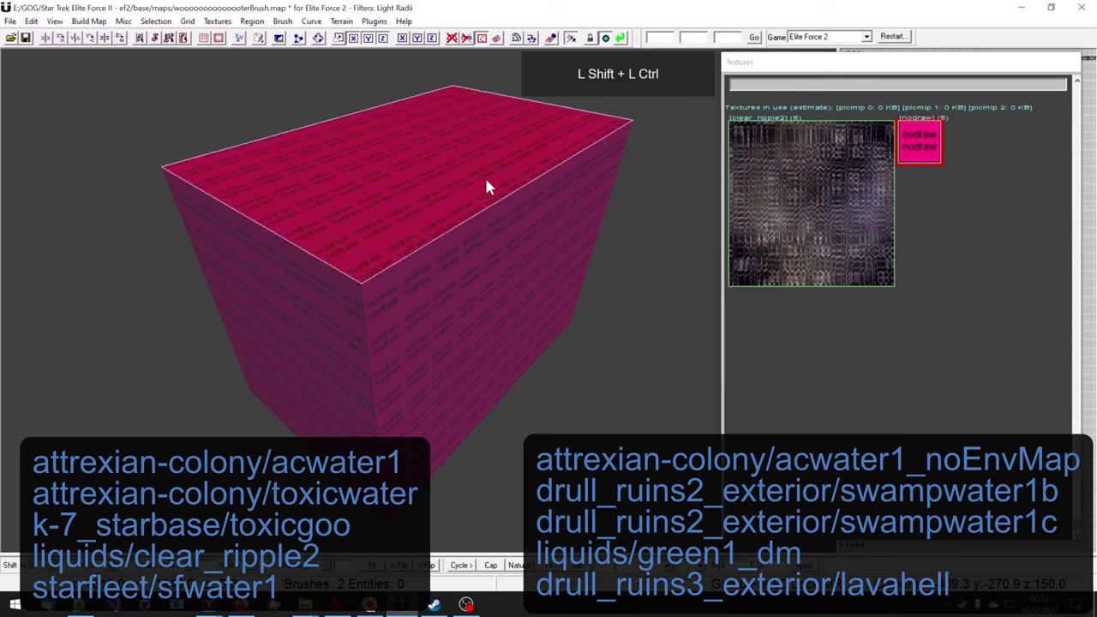
pyautogui.click(773, 186)
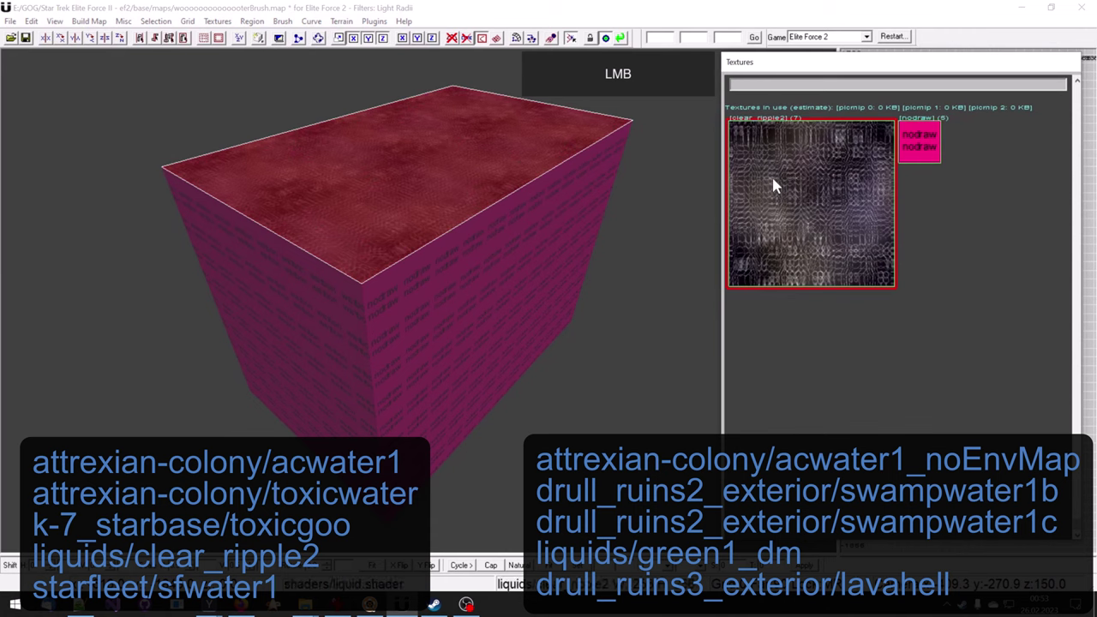
pyautogui.rightClick(557, 188)
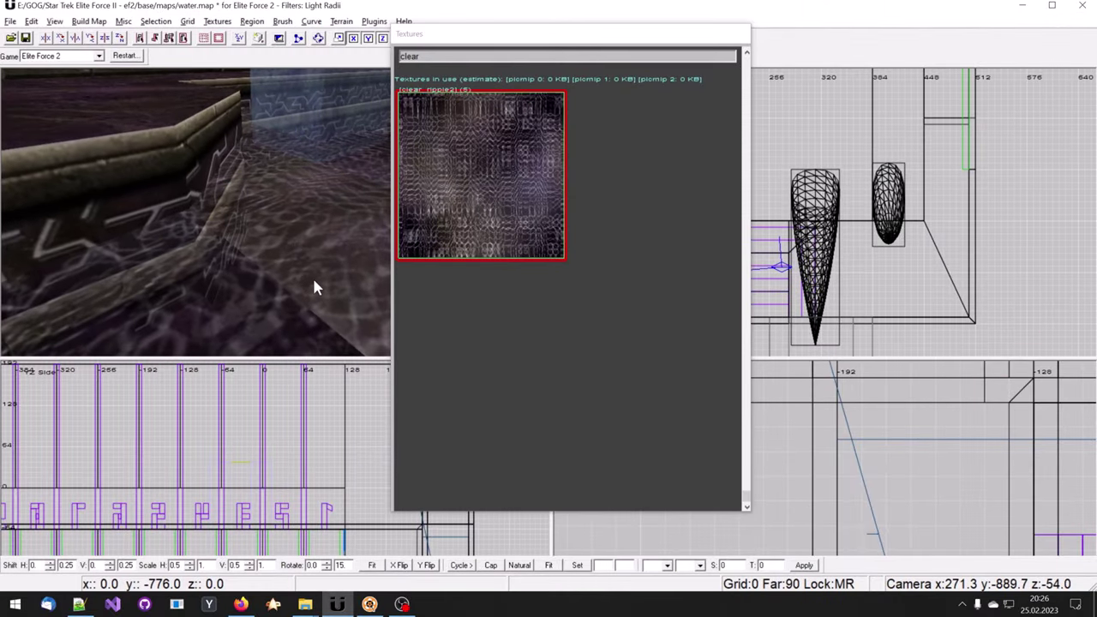
# Step: Apply the liquids/clear_ripple2 texture to the adjoining water surface faces beside the pool's stone border
pyautogui.keyDown('shift'); pyautogui.click(300, 234); pyautogui.keyUp('shift')
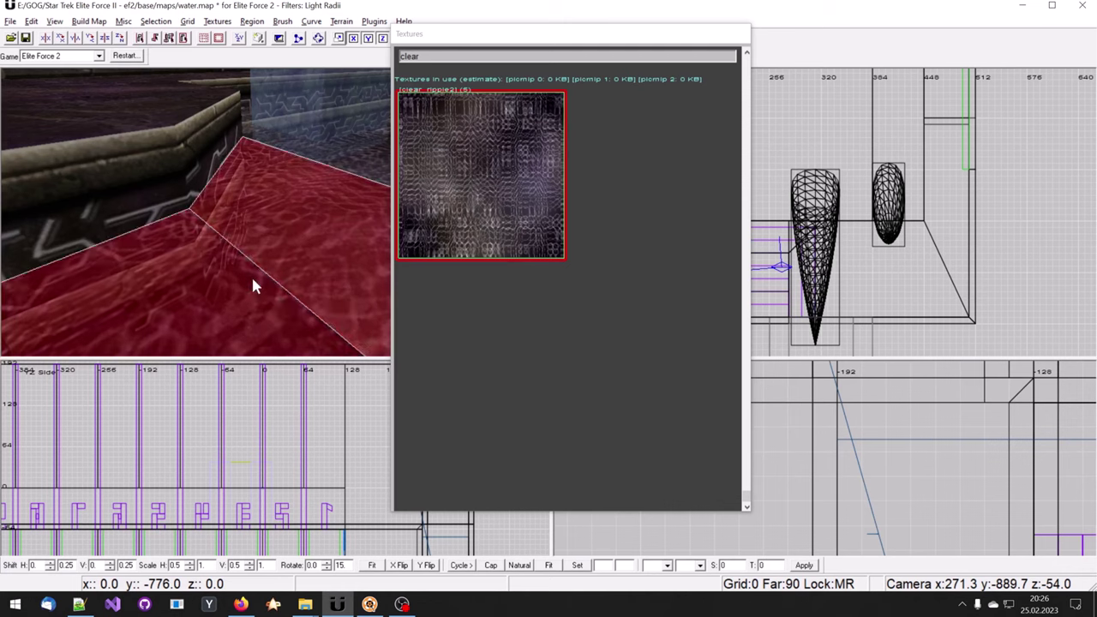
pyautogui.keyDown('shift'); pyautogui.click(369, 171); pyautogui.keyUp('shift')
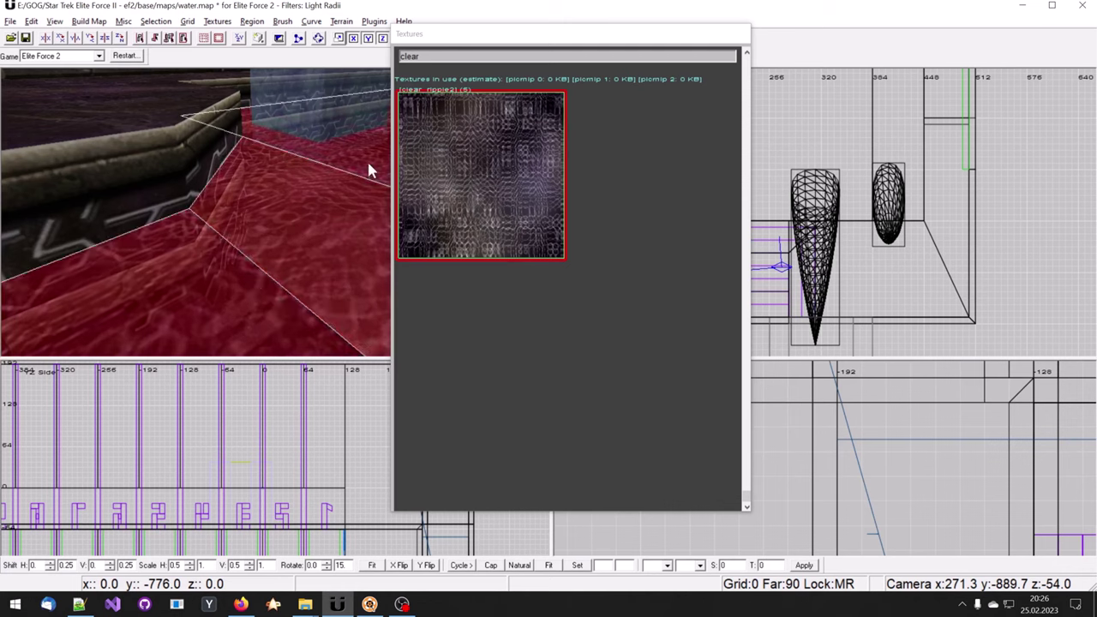
pyautogui.click(464, 188)
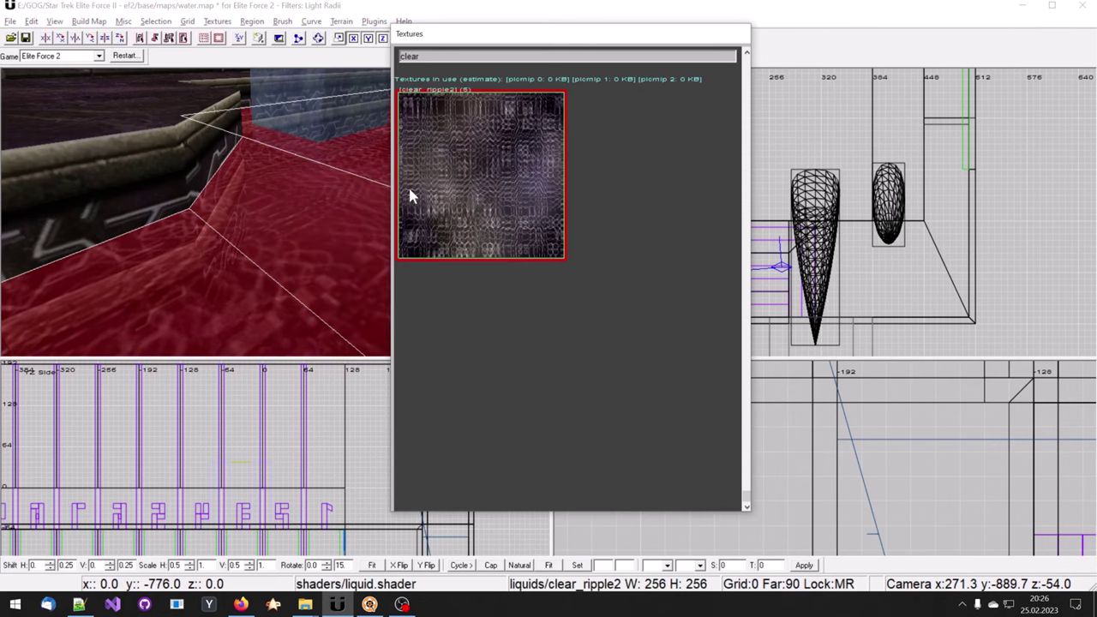
pyautogui.press('Up')
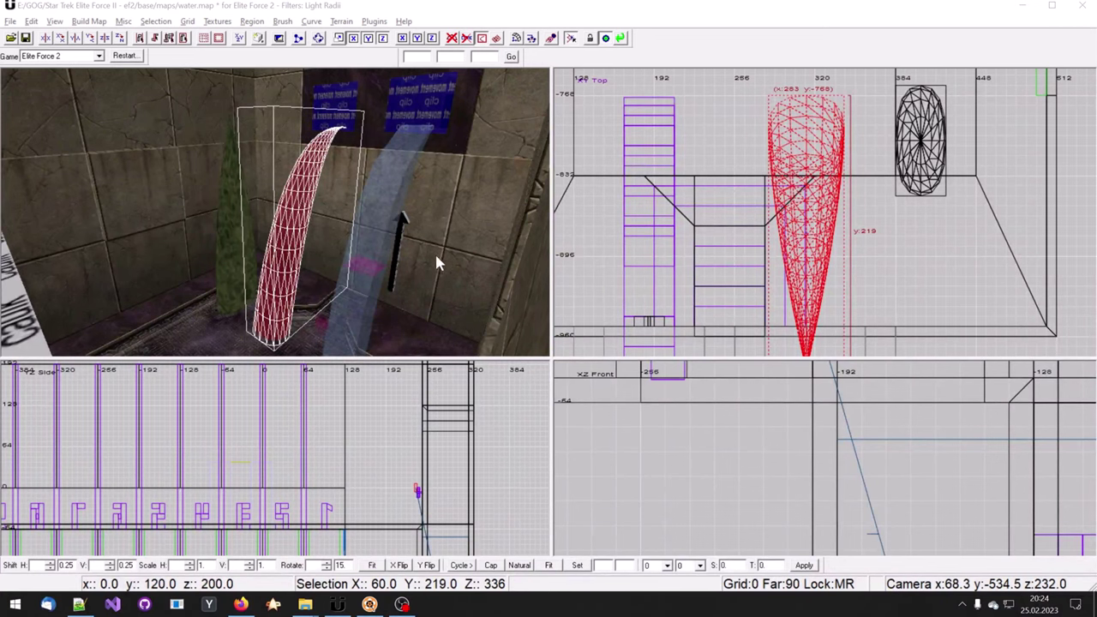
# Step: Deselect the curved waterfall mesh and create a Cone curve primitive from the upright green water shape beside it
pyautogui.moveTo(265, 266); pyautogui.dragTo(290, 246, button='right')
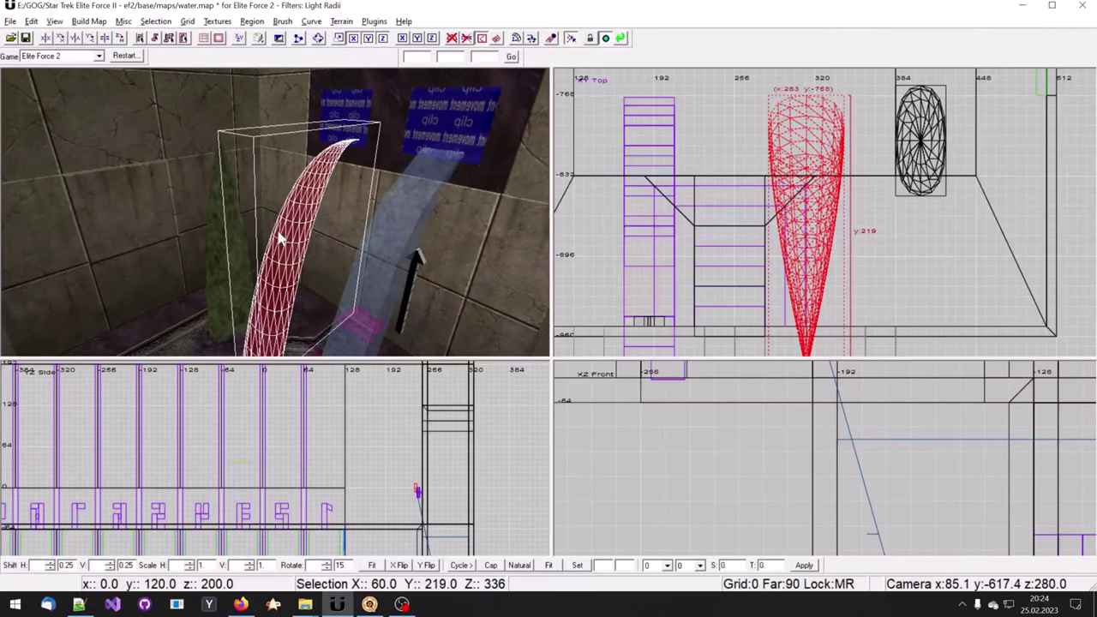
pyautogui.press('Down')
pyautogui.press('Escape')
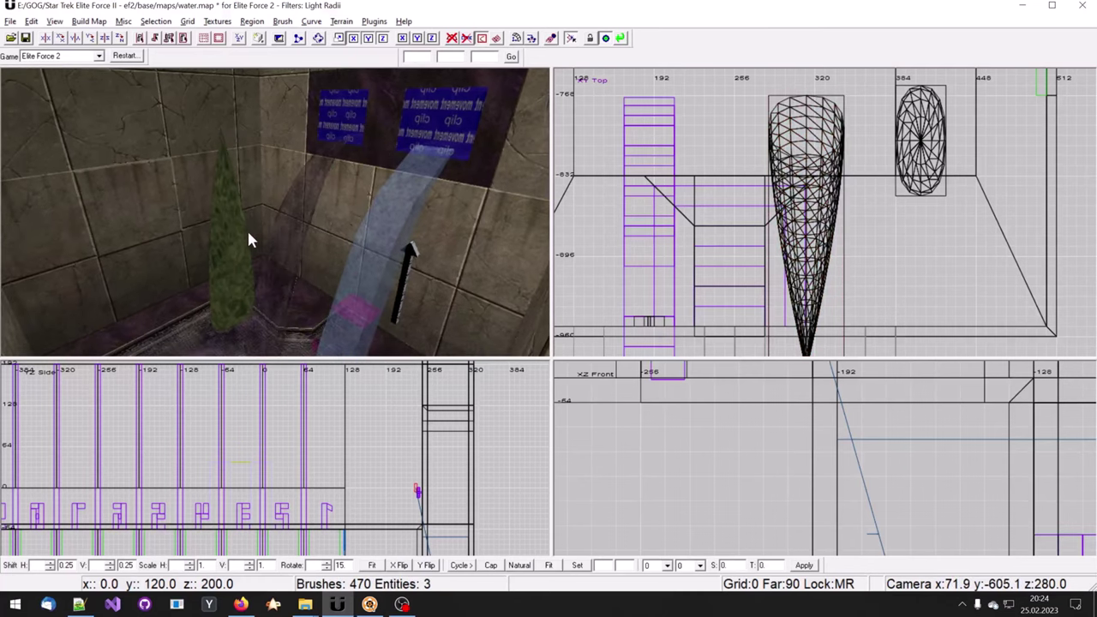
pyautogui.keyDown('shift'); pyautogui.click(238, 242); pyautogui.keyUp('shift')
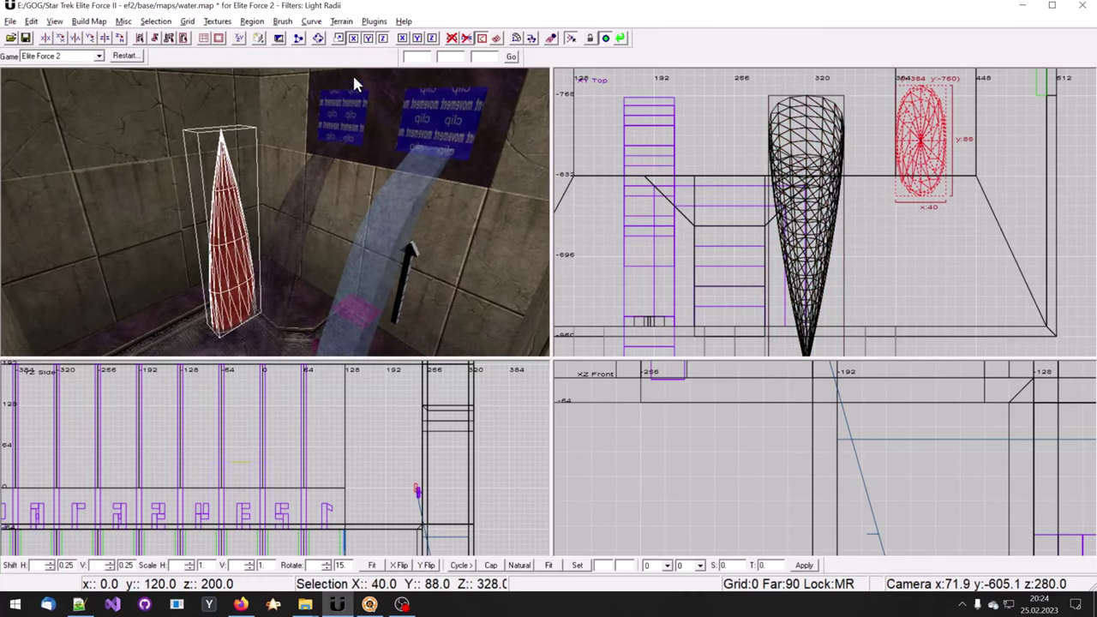
pyautogui.click(309, 23)
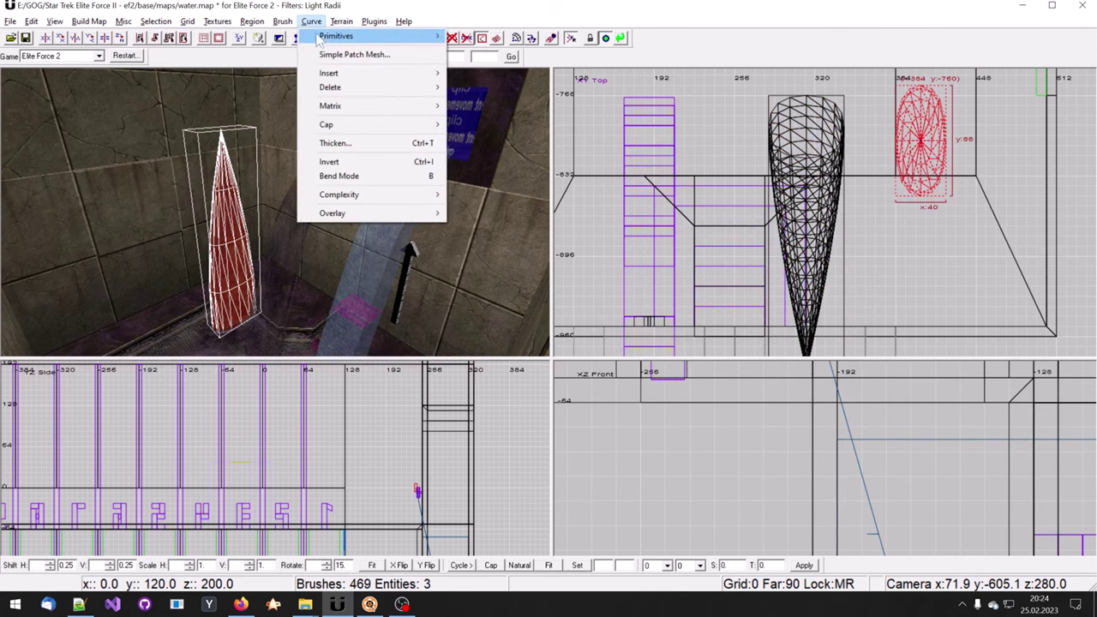
pyautogui.moveTo(324, 43)
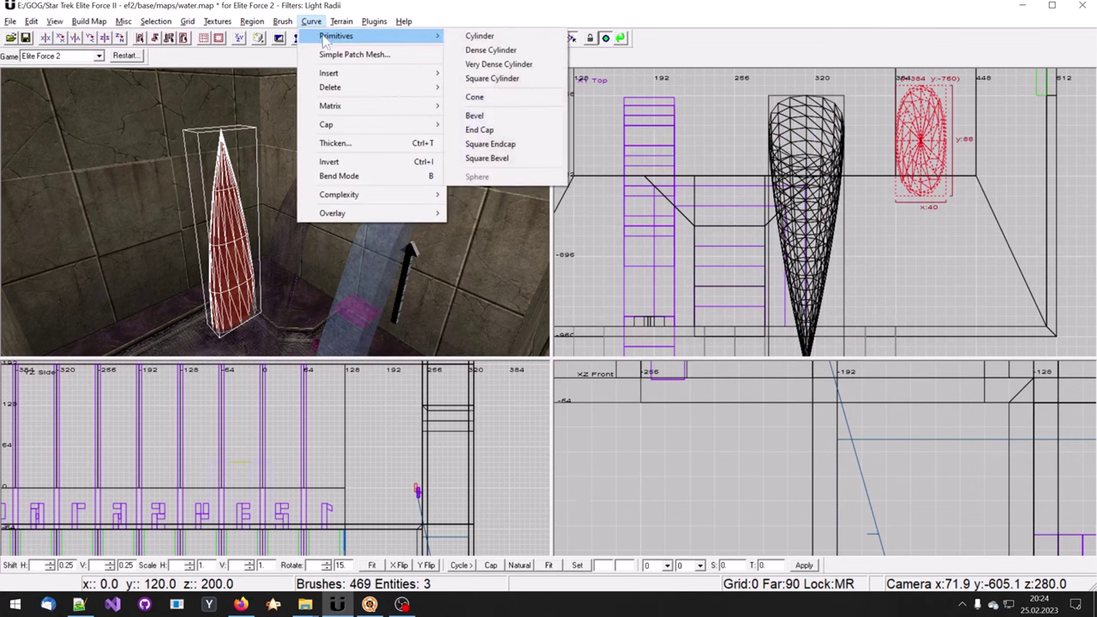
pyautogui.click(498, 100)
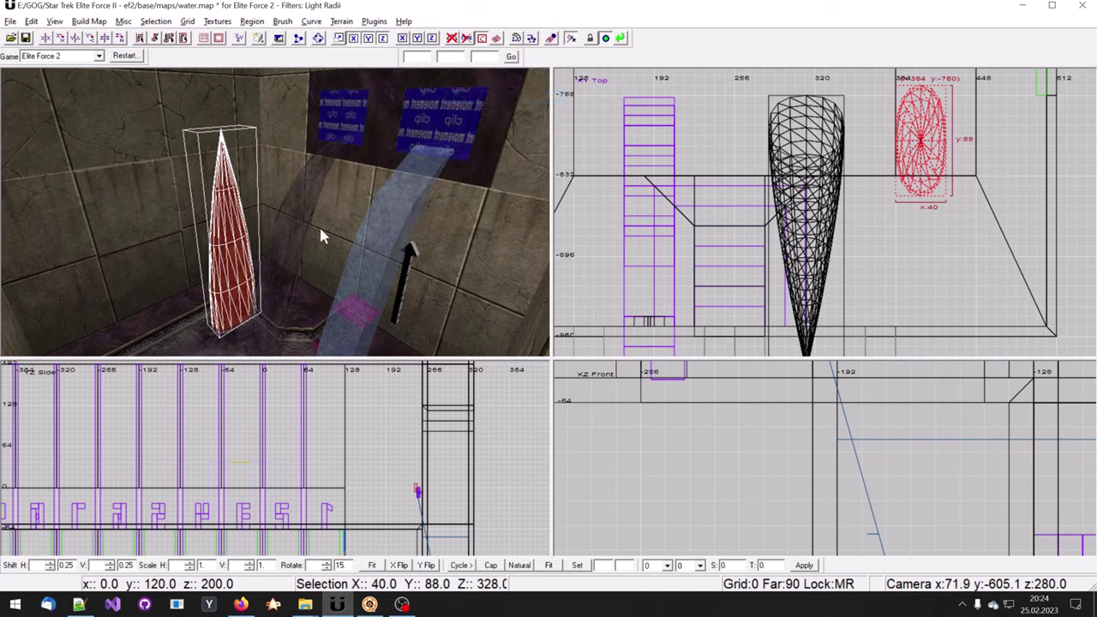
# Step: Bend the selected water cone by moving its tip and middle control vertices, and deselect it
pyautogui.moveTo(255, 228); pyautogui.dragTo(255, 164, button='right')
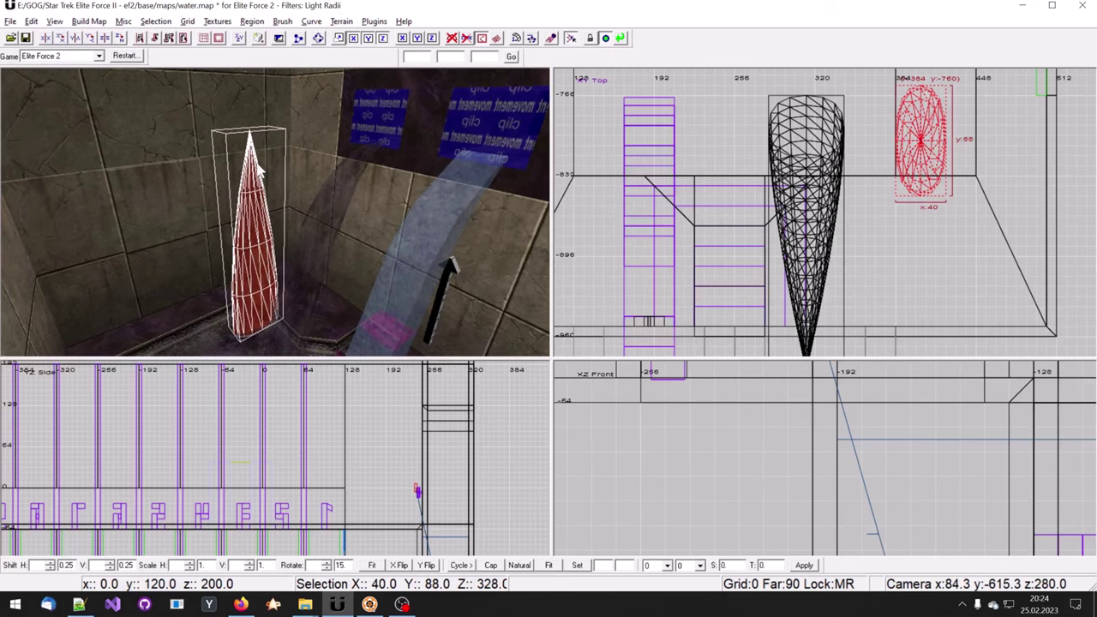
pyautogui.press('v')
pyautogui.moveTo(251, 133); pyautogui.dragTo(254, 222)
pyautogui.moveTo(237, 261); pyautogui.dragTo(287, 231)
pyautogui.press('Escape')
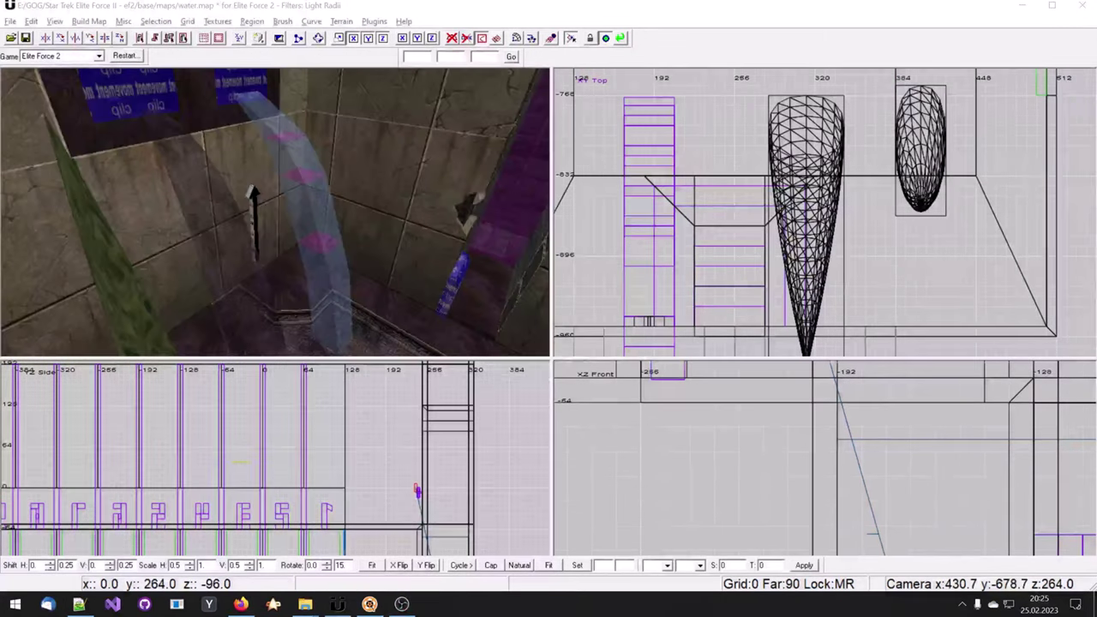
# Step: Select all the brush segments that make up the blue curved waterfall
pyautogui.keyDown('shift'); pyautogui.click(329, 344); pyautogui.keyUp('shift')
pyautogui.moveTo(324, 297)
pyautogui.keyDown('shift'); pyautogui.mouseDown()
pyautogui.moveTo(317, 200)
pyautogui.moveTo(284, 123)
pyautogui.moveTo(303, 162)
pyautogui.mouseUp(); pyautogui.keyUp('shift')
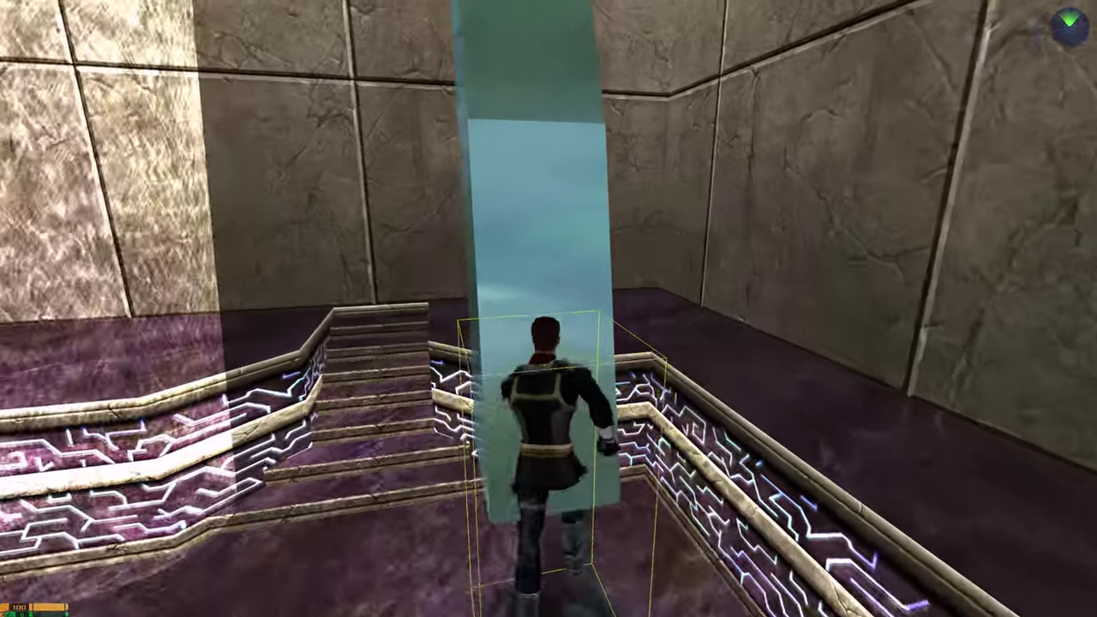
pyautogui.press('w')
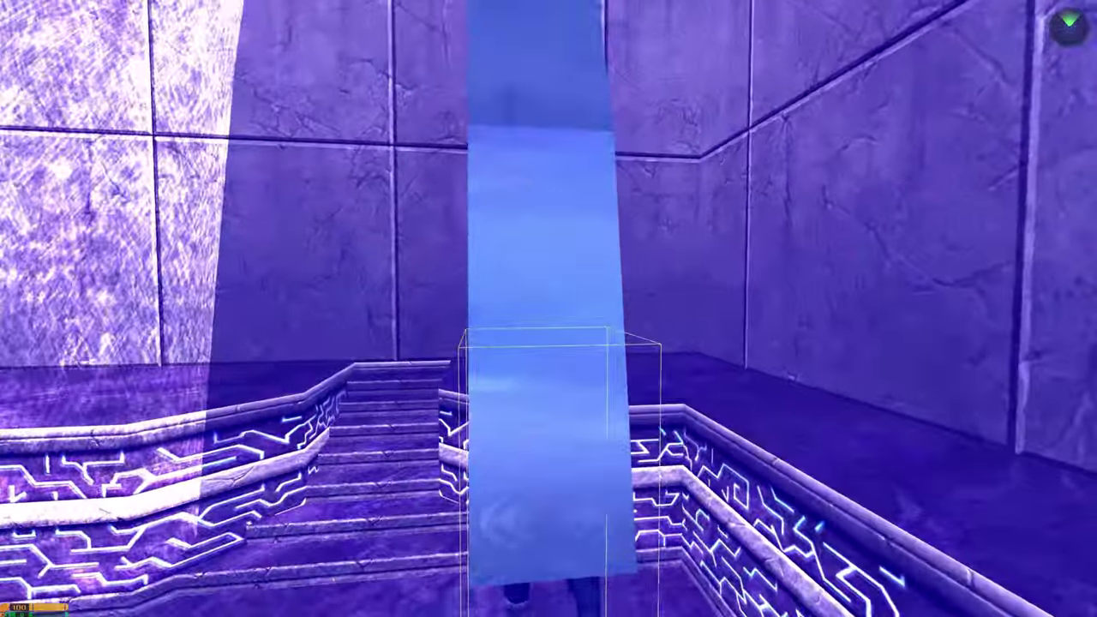
pyautogui.press('w')
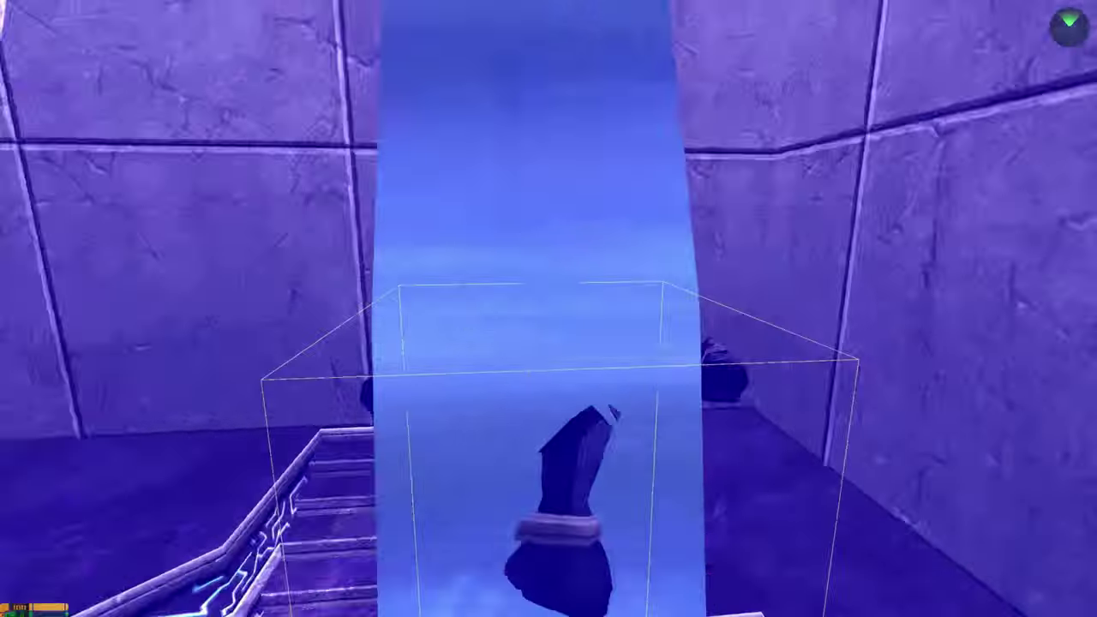
pyautogui.press('space')
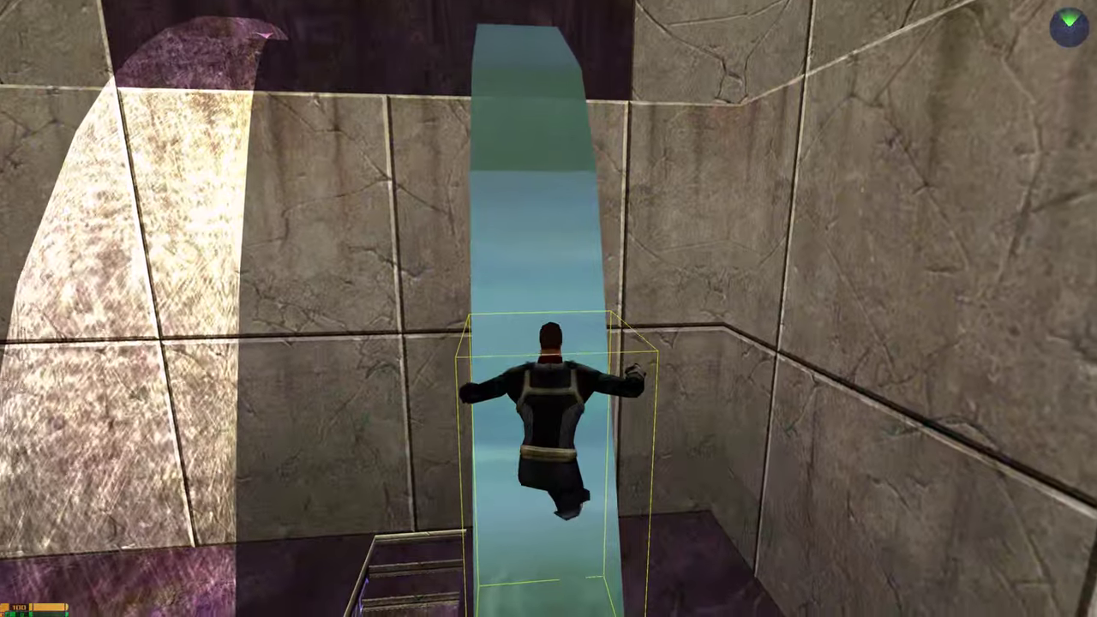
pyautogui.press('space')
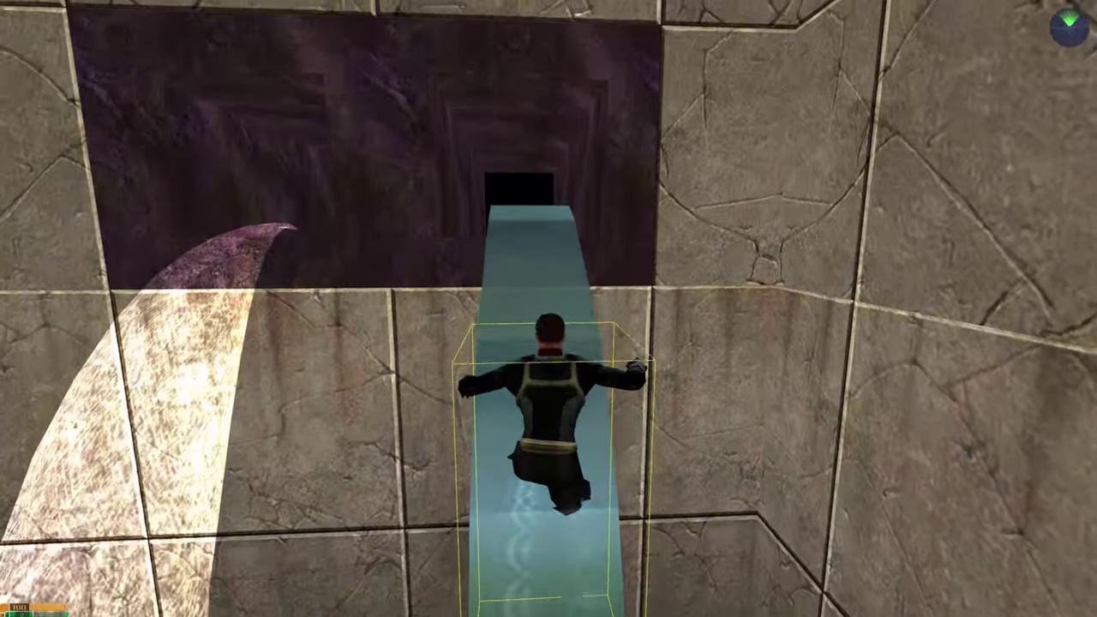
pyautogui.press('space')
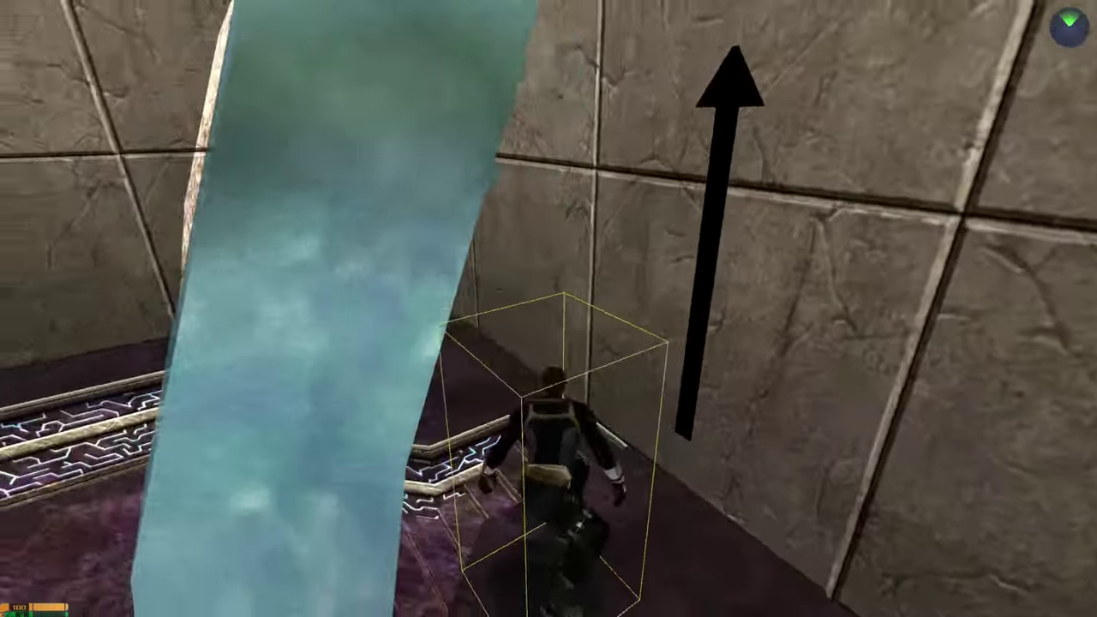
pyautogui.press('w')
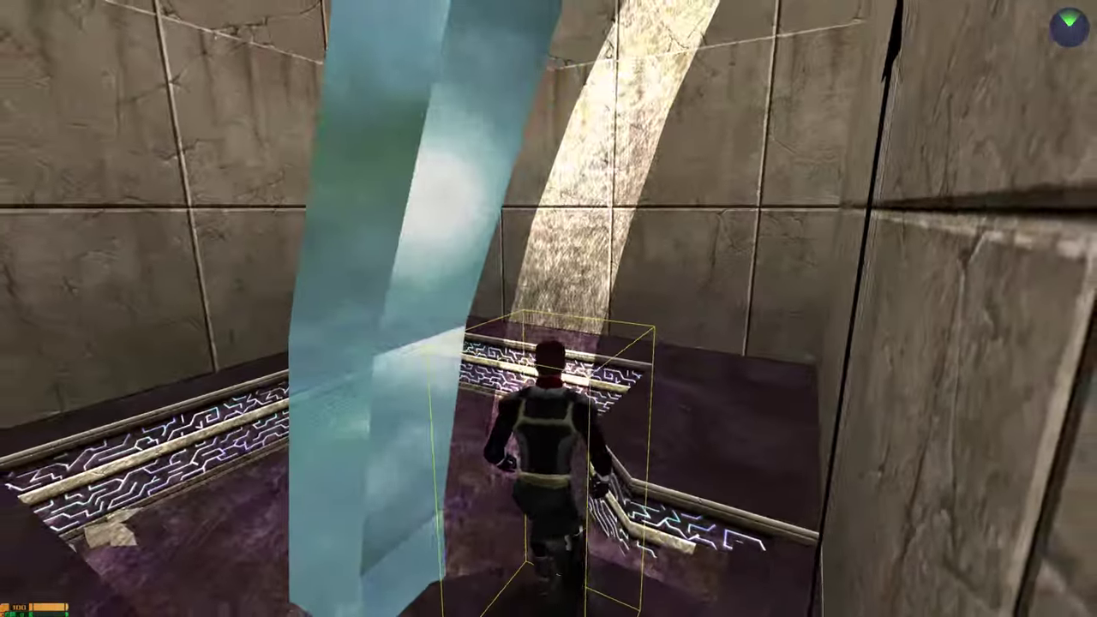
pyautogui.press('a')
pyautogui.press('w')
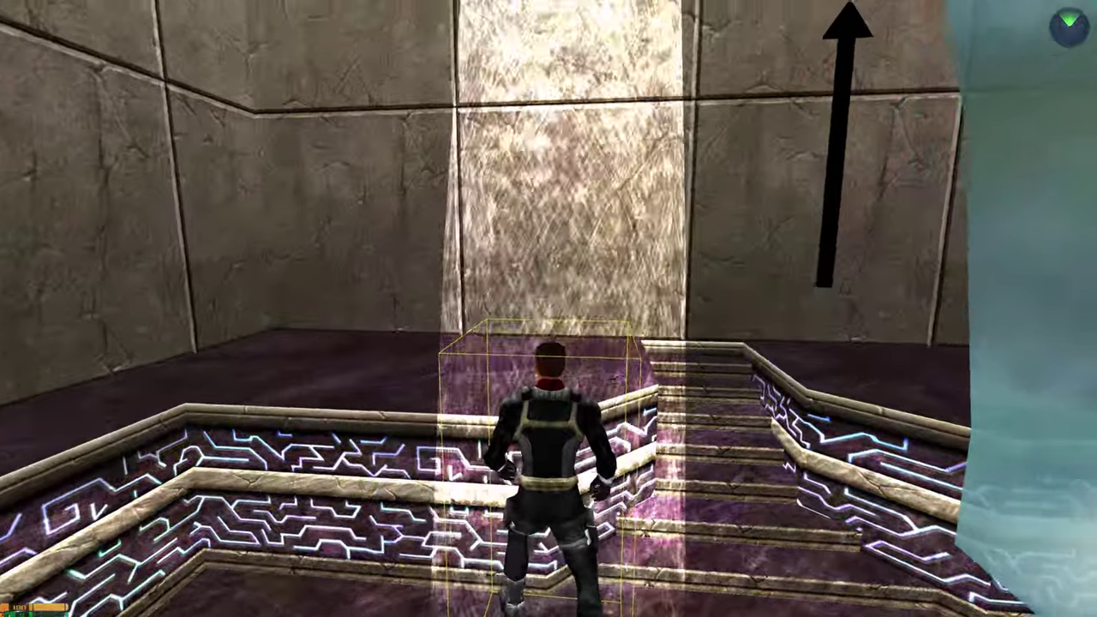
pyautogui.press('space')
pyautogui.press('w')
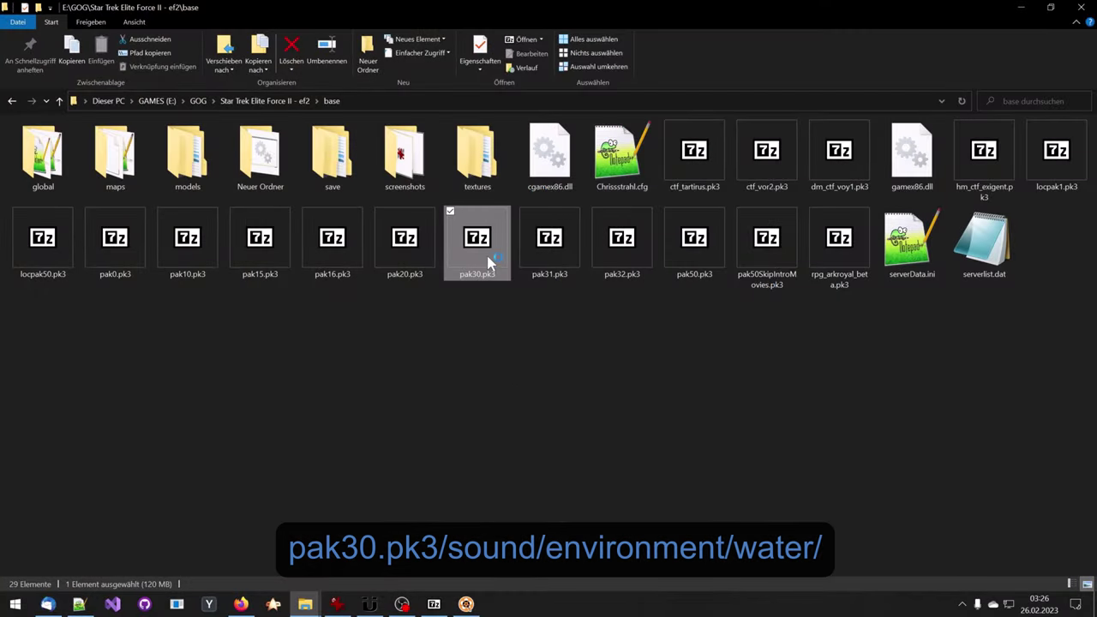
# Step: Open the sound/environment/water folder inside the pak30.pk3 archive in 7-Zip and look through its sound files
pyautogui.doubleClick(490, 262)
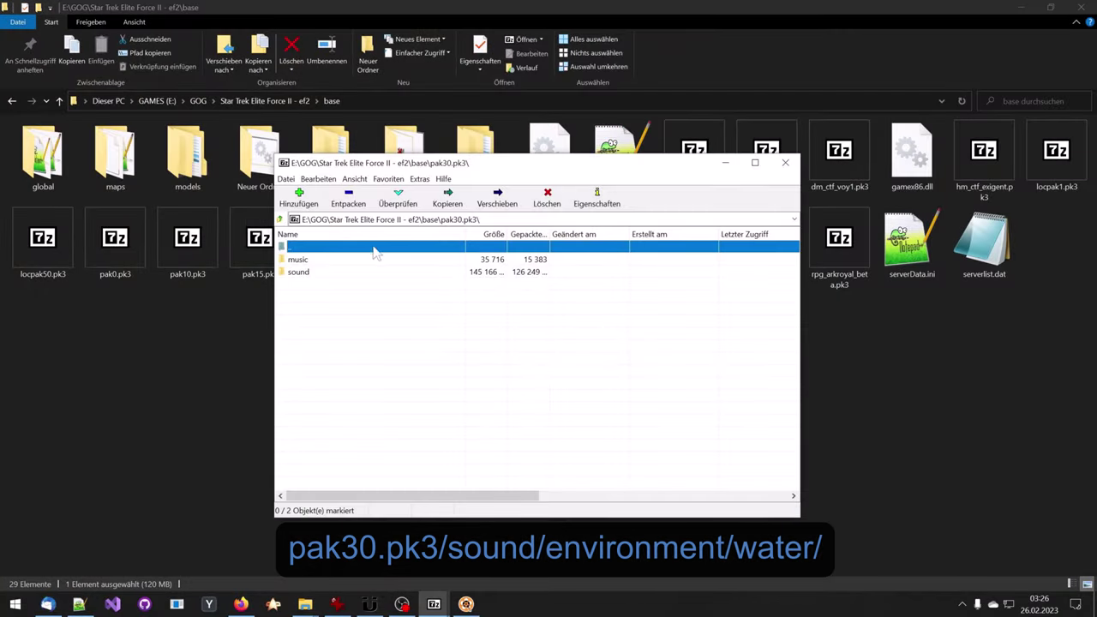
pyautogui.doubleClick(324, 272)
pyautogui.doubleClick(323, 285)
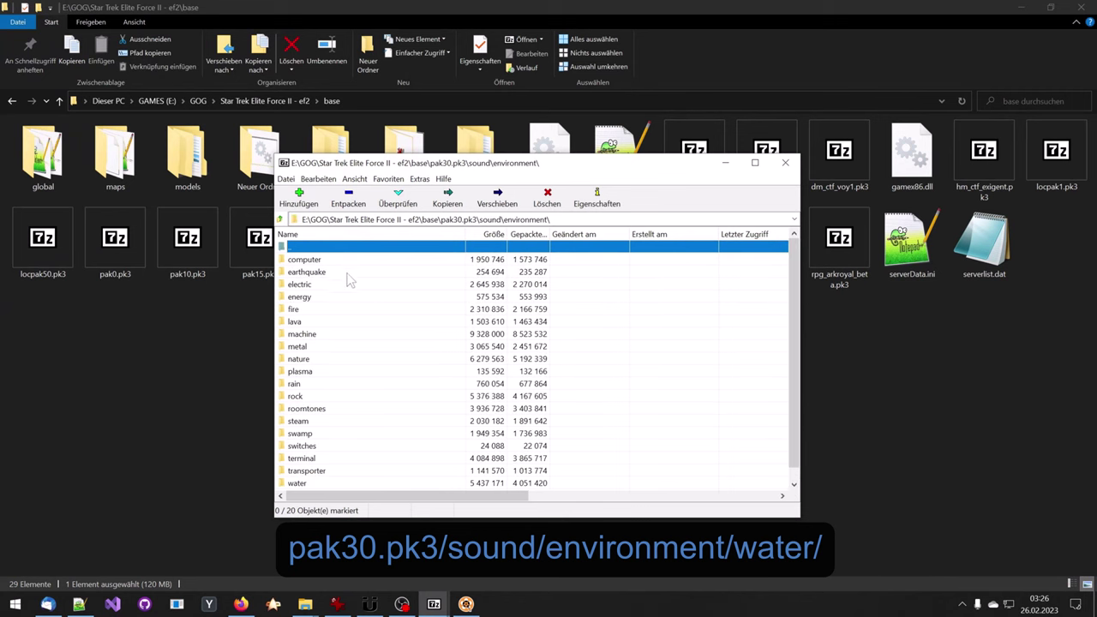
pyautogui.doubleClick(314, 483)
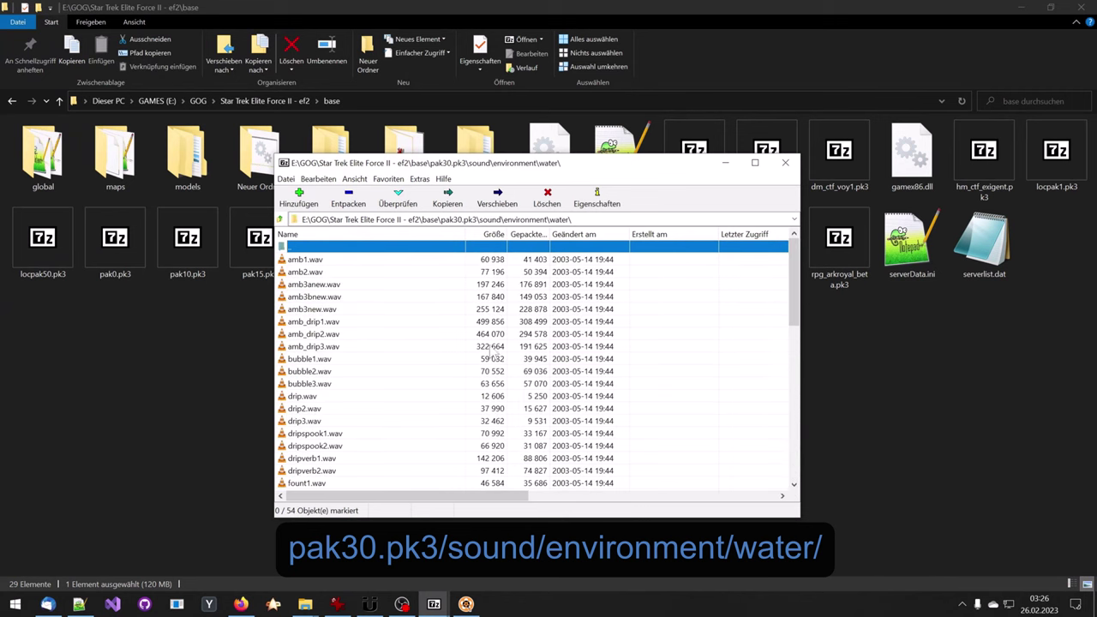
pyautogui.scroll(-12, 493, 356)
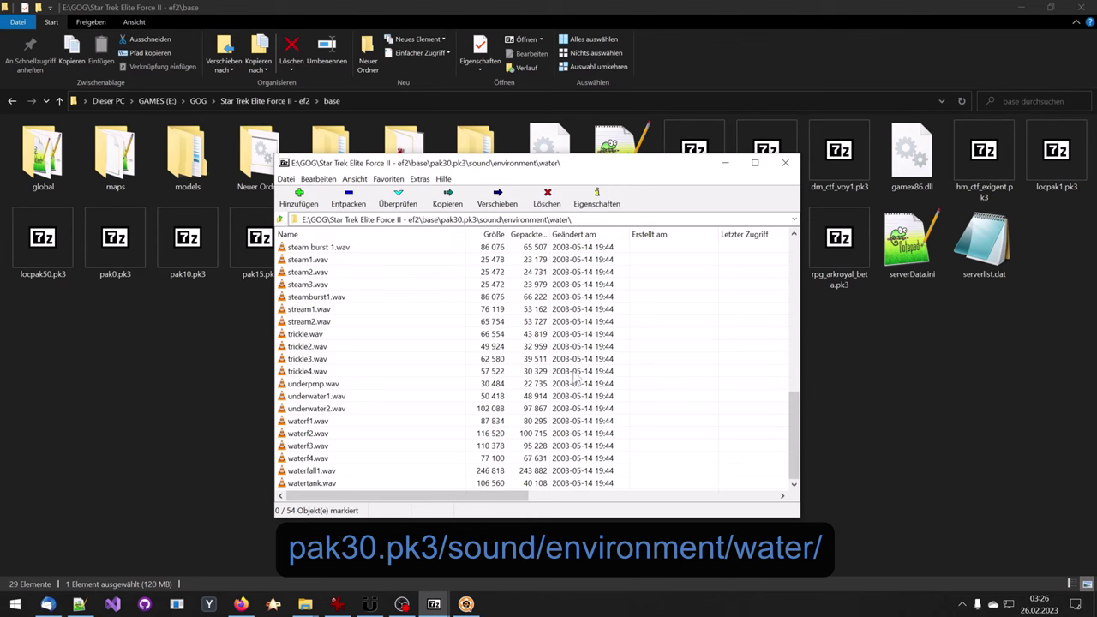
pyautogui.scroll(12, 574, 376)
# Step: Copy the file name amb3new.wav from the archive's water sound folder
pyautogui.click(530, 308)
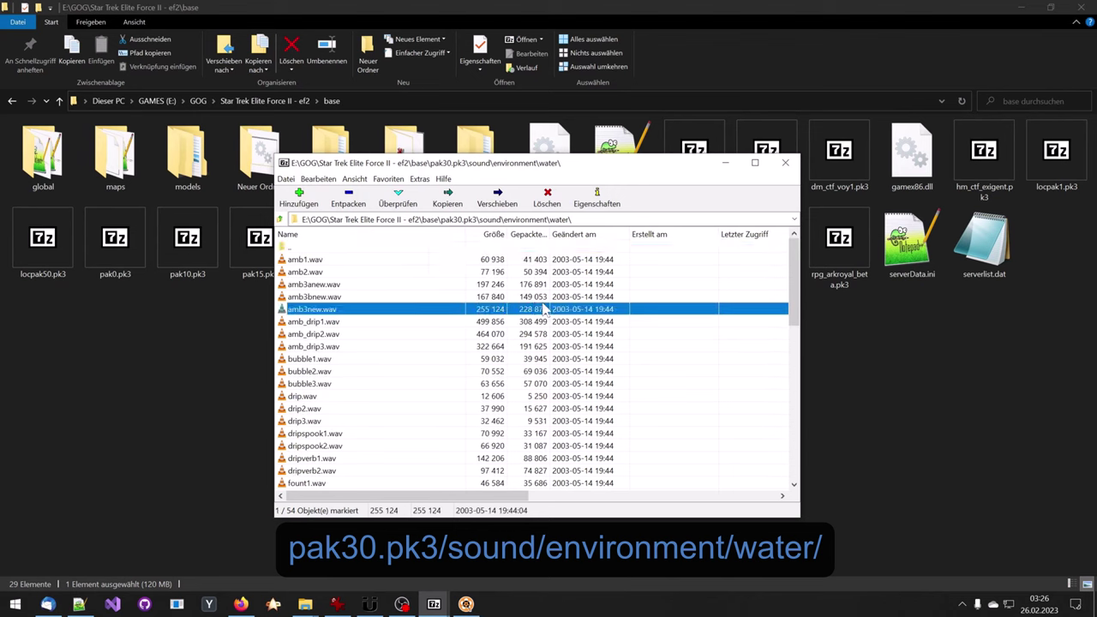
pyautogui.click(341, 310)
pyautogui.hotkey('ctrl', 'c')
pyautogui.rightClick(342, 310)
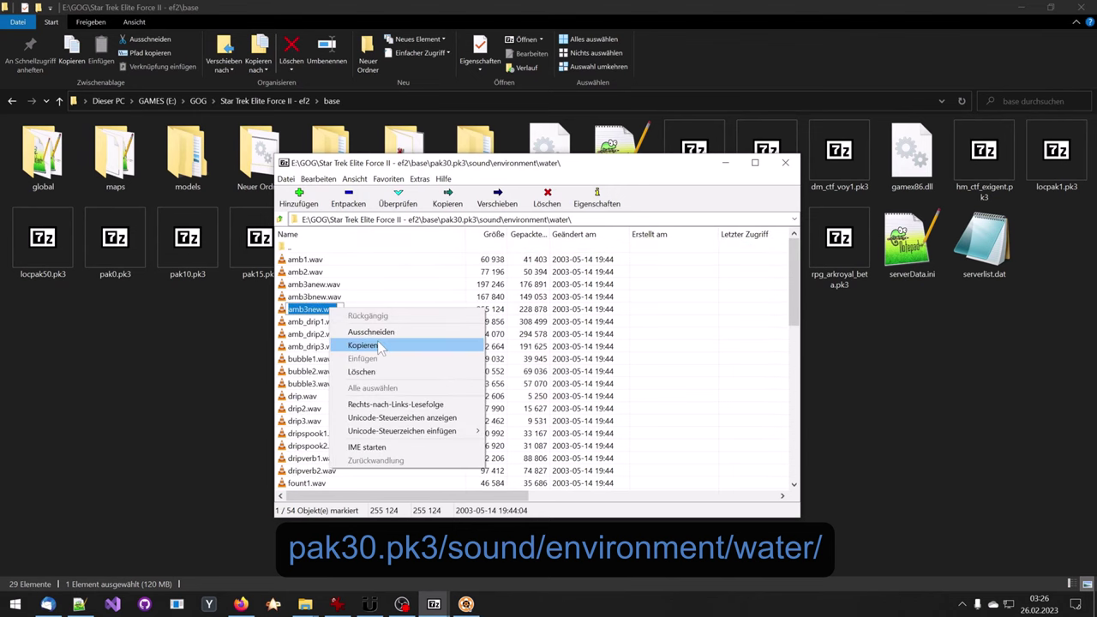
pyautogui.click(379, 343)
# Step: Append the copied file name to the archive's folder path and select the portion sound\environment\water\amb3new.wav for copying
pyautogui.click(571, 220)
pyautogui.hotkey('ctrl', 'v')
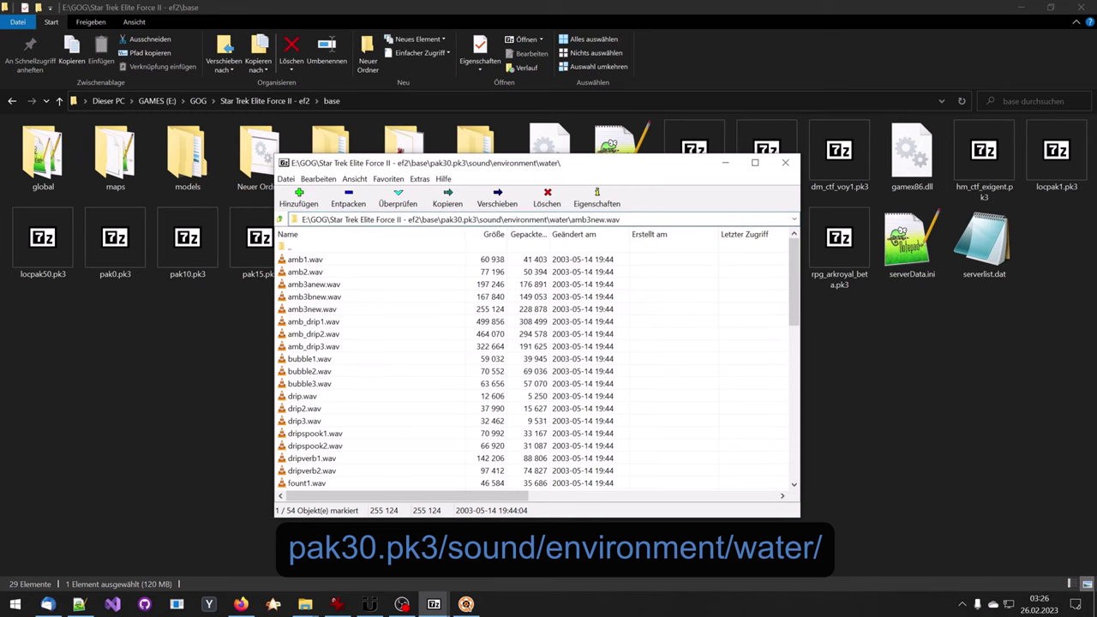
pyautogui.hotkey('ctrl', 'shift', 'Left')
pyautogui.hotkey('ctrl', 'shift', 'Left')
pyautogui.hotkey('ctrl', 'shift', 'Left')
pyautogui.hotkey('ctrl', 'shift', 'Left')
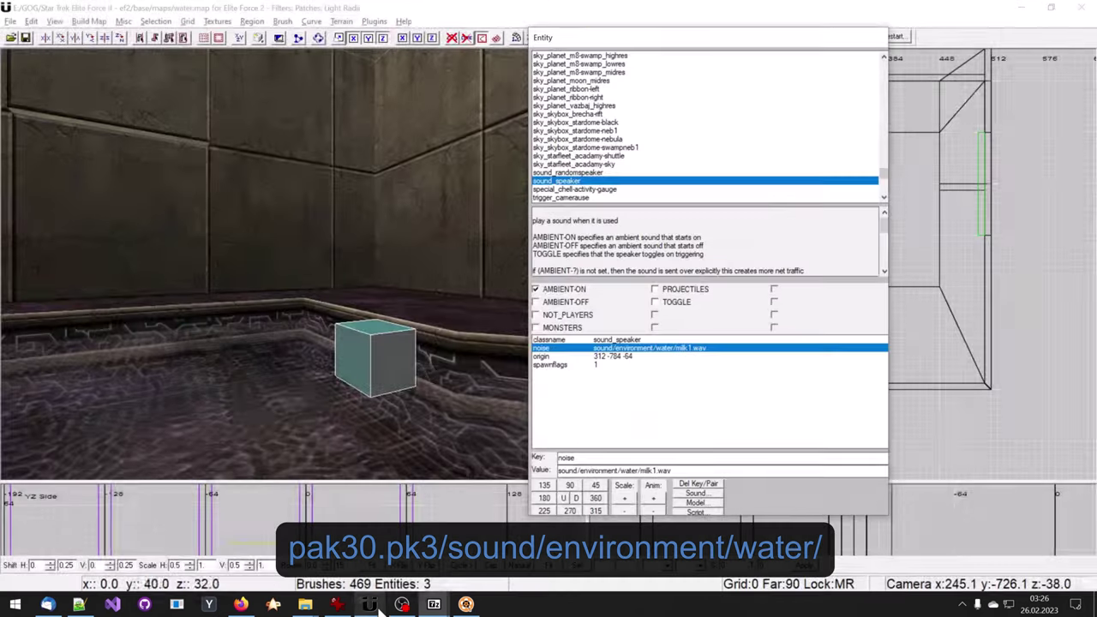
# Step: Switch to the map editor and replace the sound_speaker's noise value with the copied path sound\environment\water\amb3new.wav
pyautogui.click(370, 604)
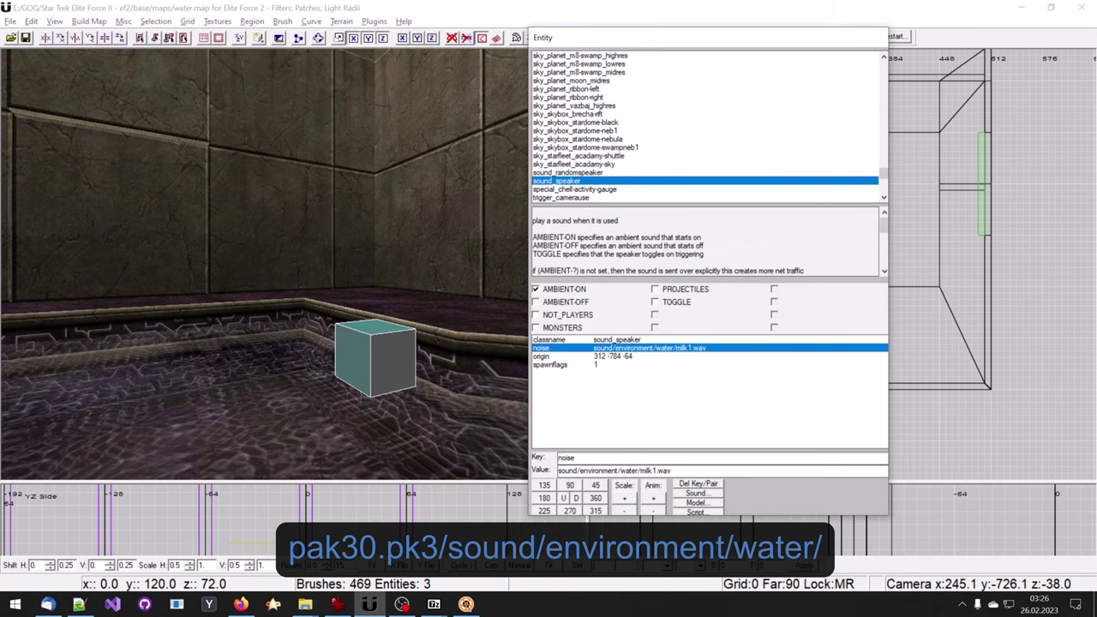
pyautogui.moveTo(672, 471); pyautogui.dragTo(534, 471)
pyautogui.write('sound\\environment\\water\\amb3new.wav')
# Step: Change the backslashes after "sound" and "environment" to forward slashes in the speaker's noise value
pyautogui.click(578, 471)
pyautogui.press('Delete')
pyautogui.write('/')
pyautogui.press('Right')
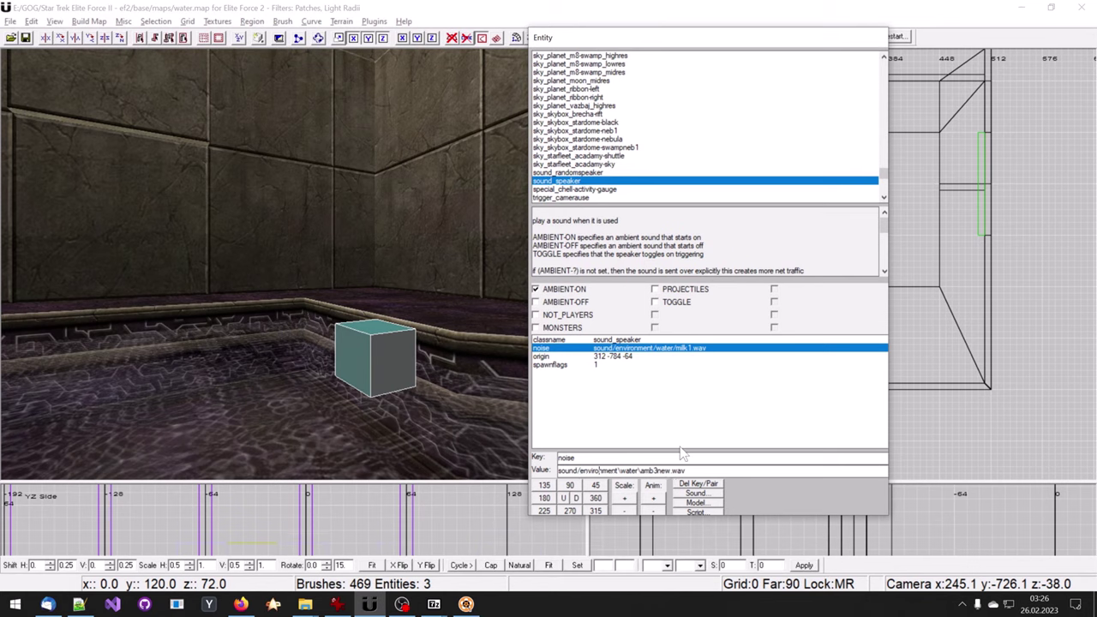
pyautogui.press('Delete')
pyautogui.write('/')
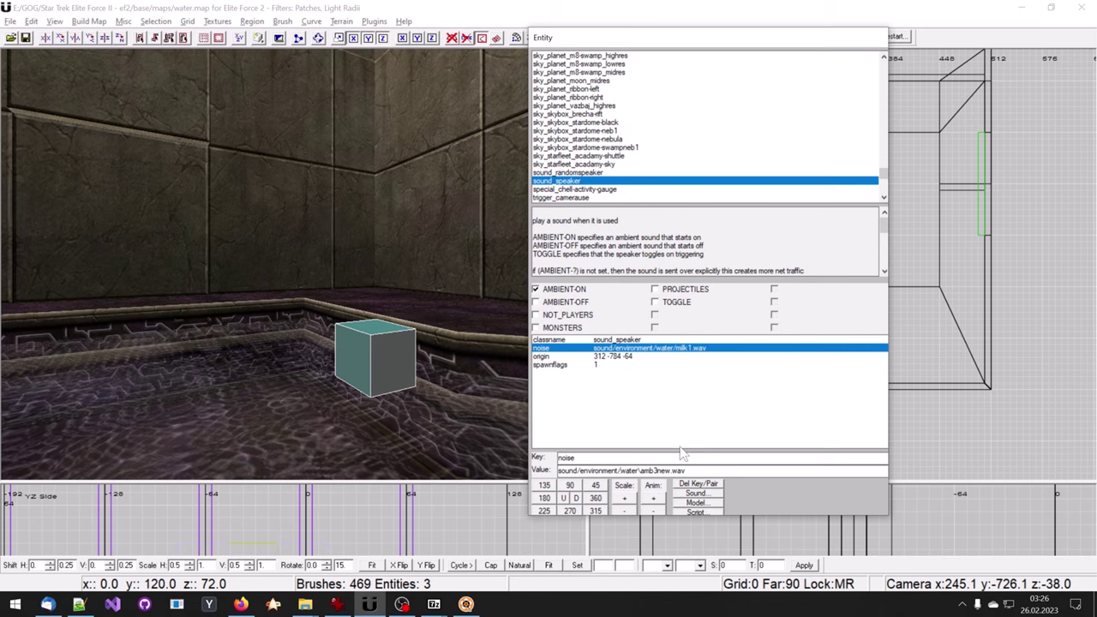